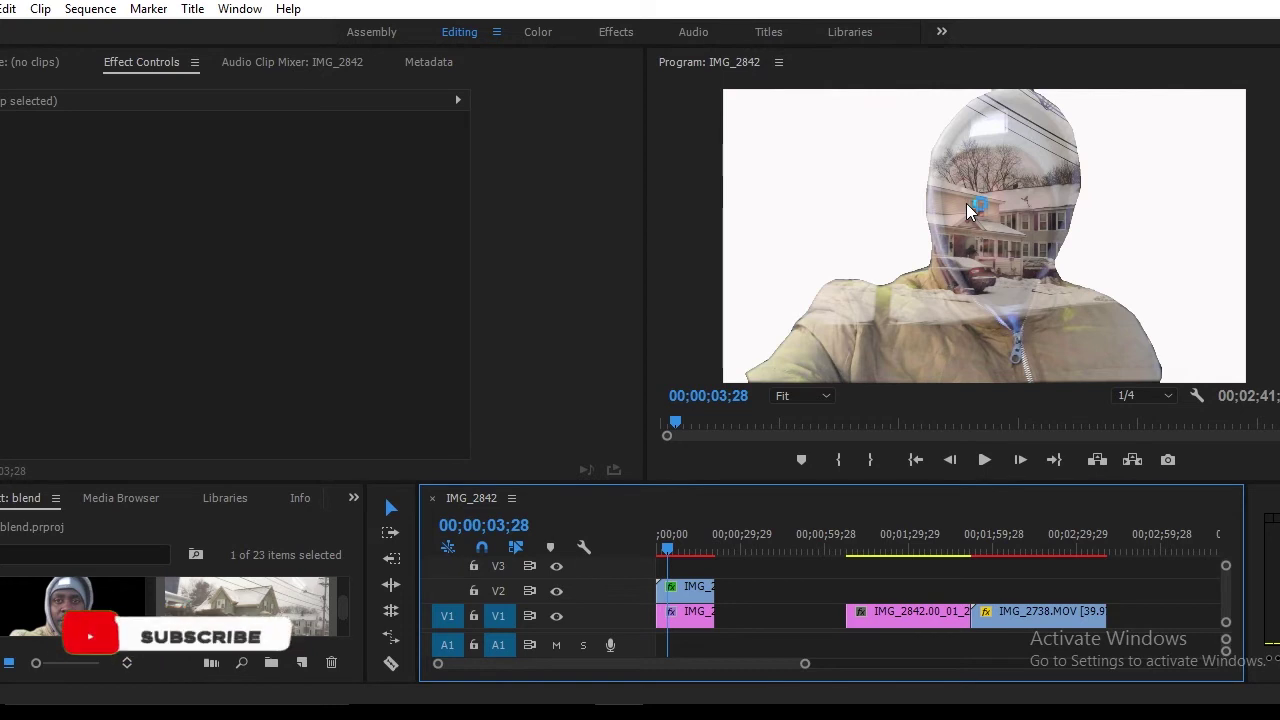
- Scrub into the IMG_2738.MOV snowy-street clip and settle on frame 02;06;13
left_click(967, 204)
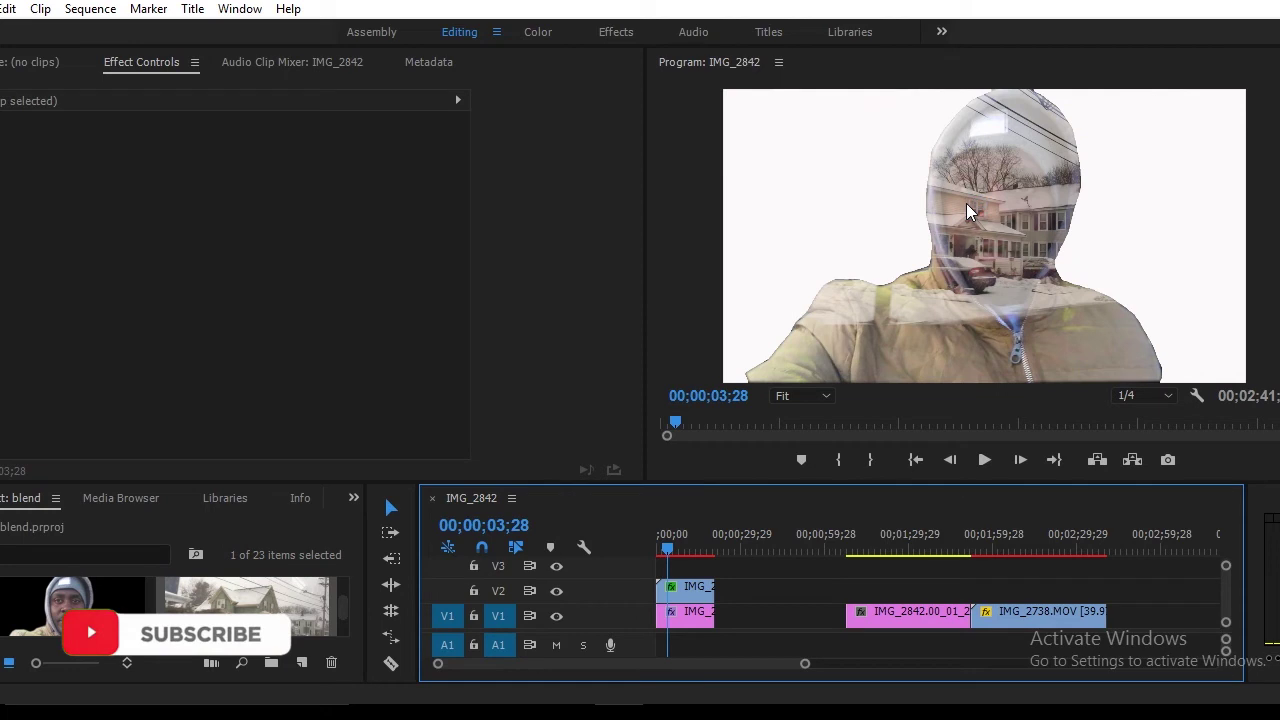
left_click(967, 210)
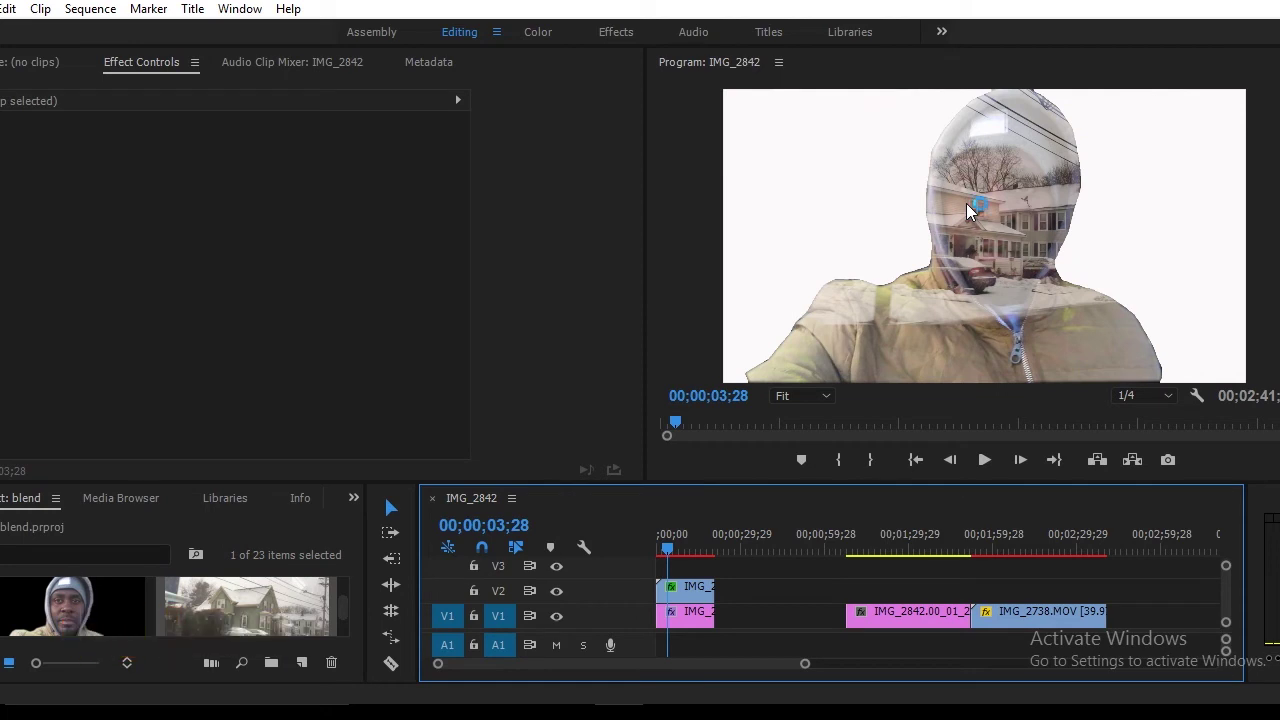
left_click_drag(901, 543, 889, 543)
left_click(953, 548)
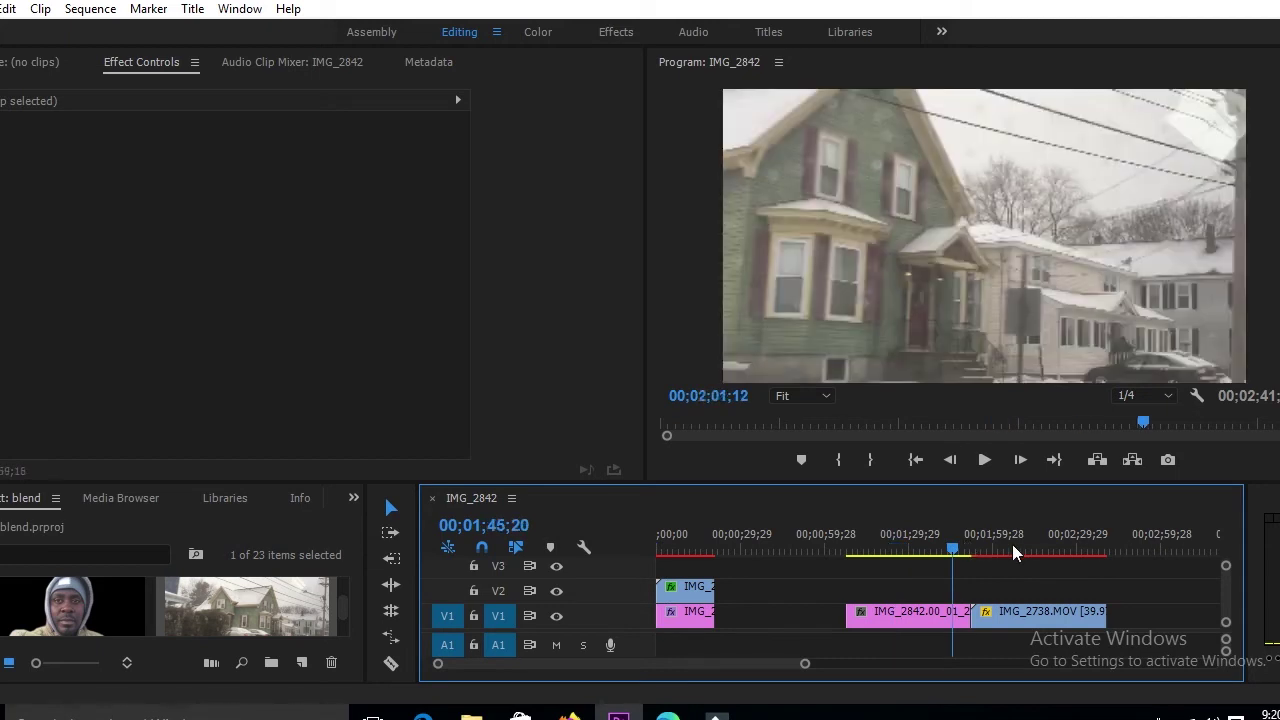
left_click_drag(1012, 550, 1052, 556)
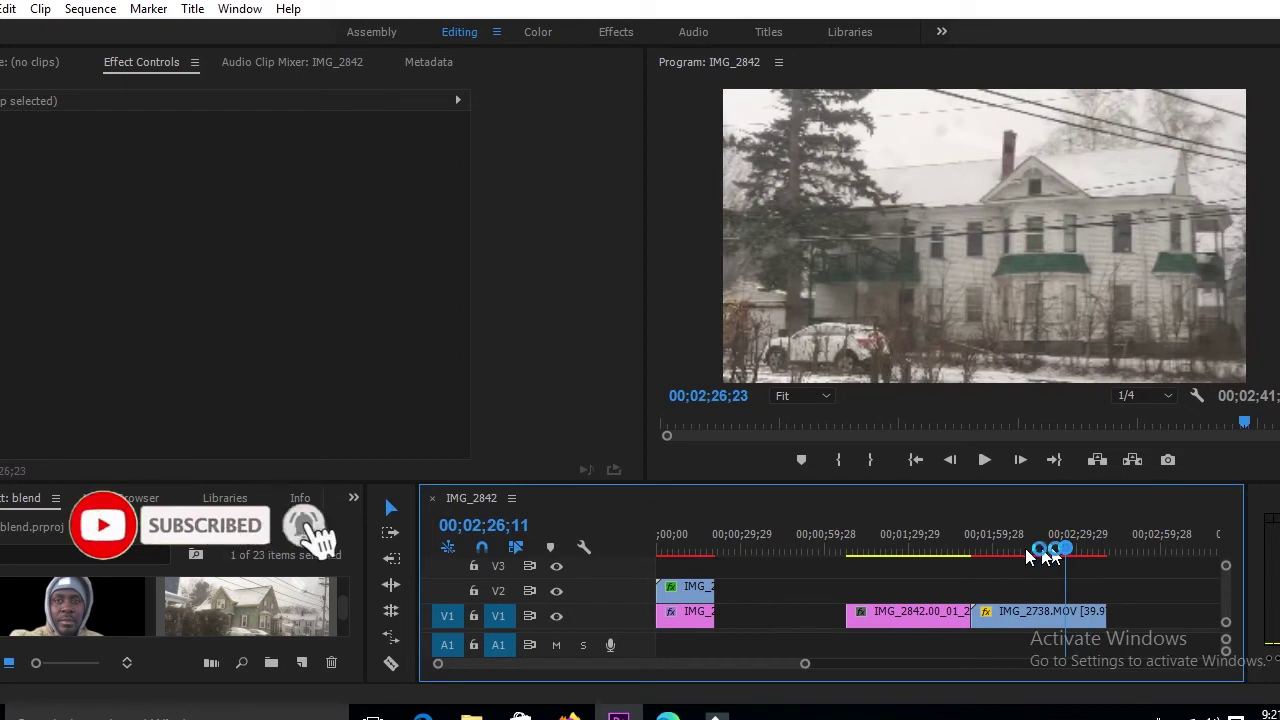
left_click(1010, 553)
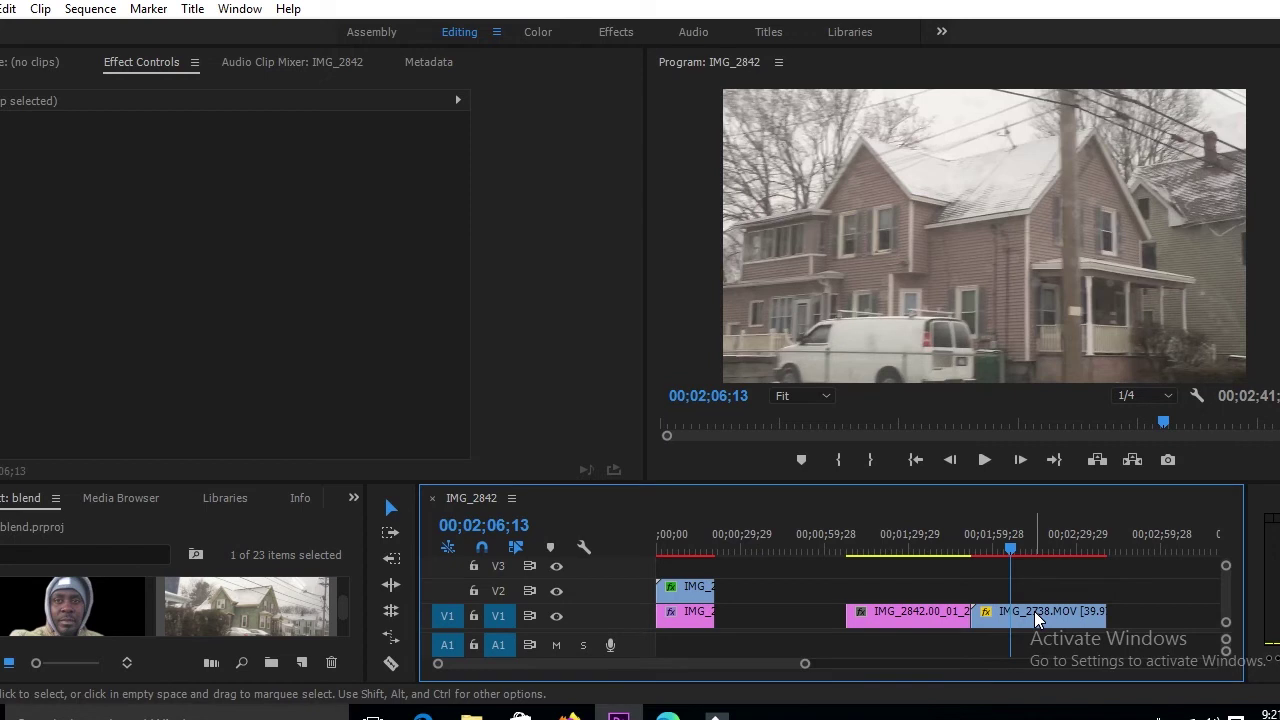
- Place IMG_2738.MOV on V2 above IMG_2842 and trim its end to match the portrait
left_click_drag(1037, 620, 913, 585)
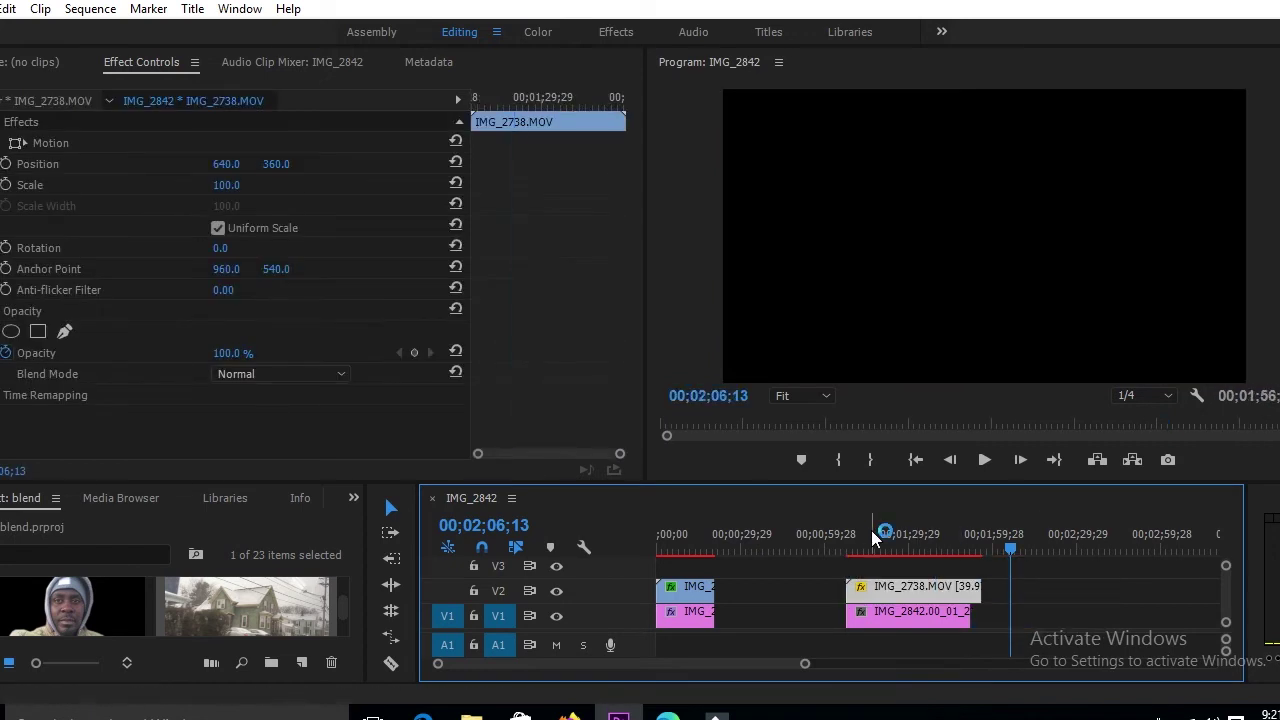
left_click(870, 540)
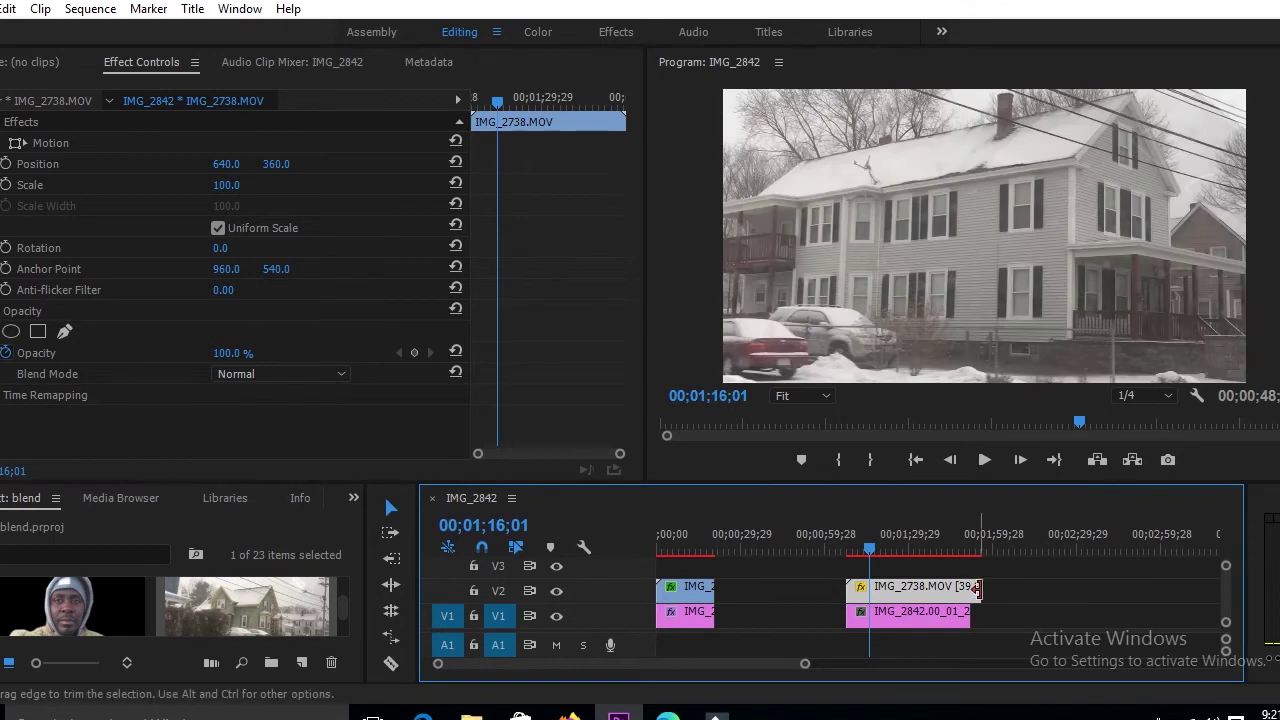
left_click_drag(977, 590, 969, 590)
left_click(884, 548)
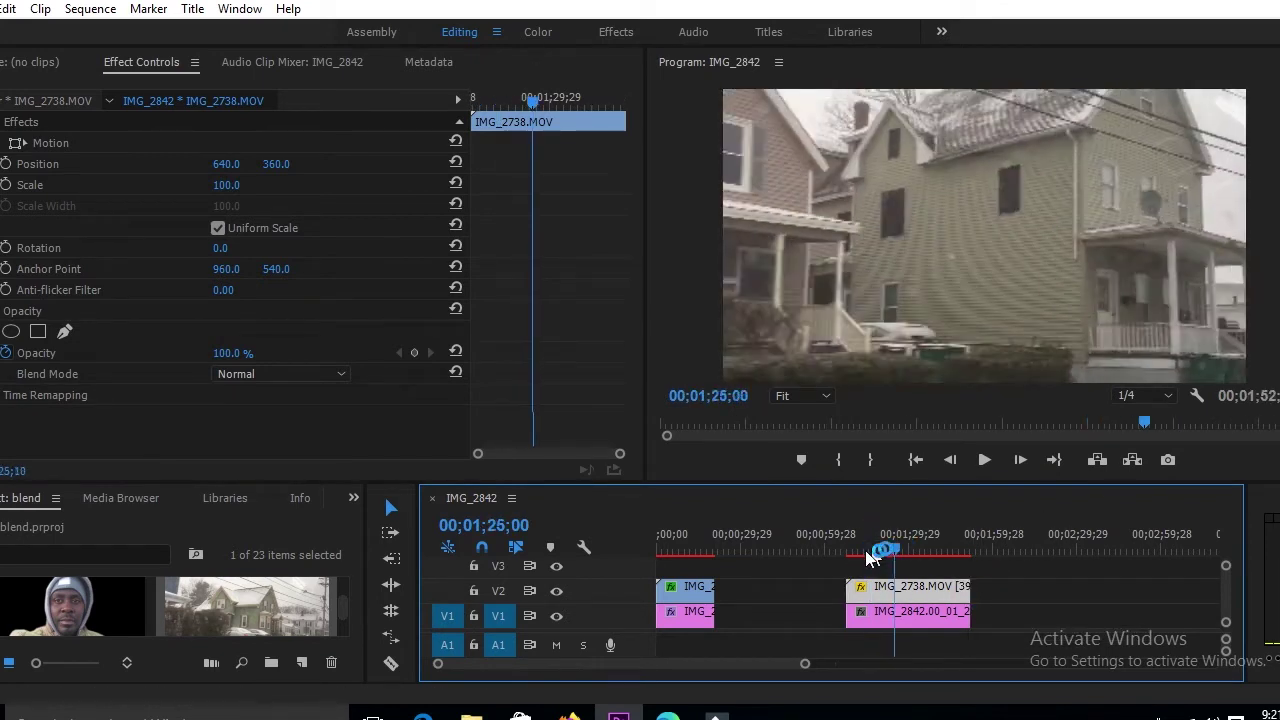
left_click(867, 551)
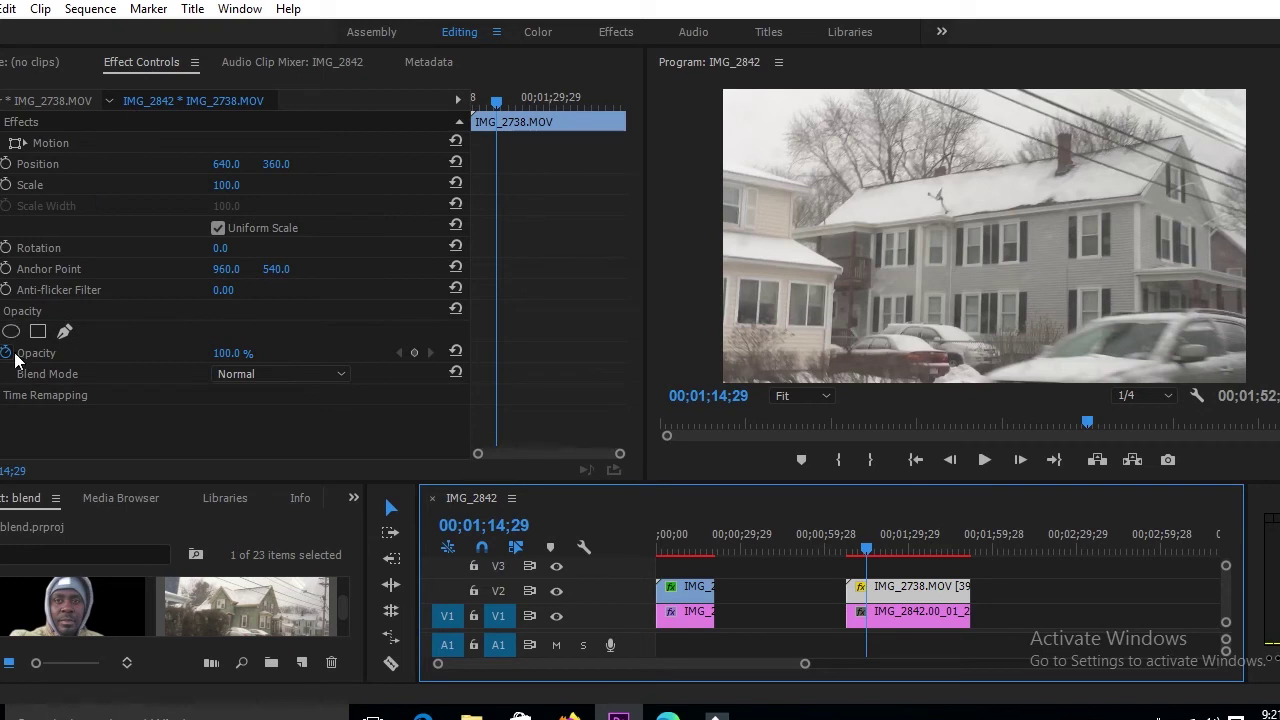
- Set the street clip's Opacity blend mode to Lighten, after briefly trying Soft Light
left_click(341, 375)
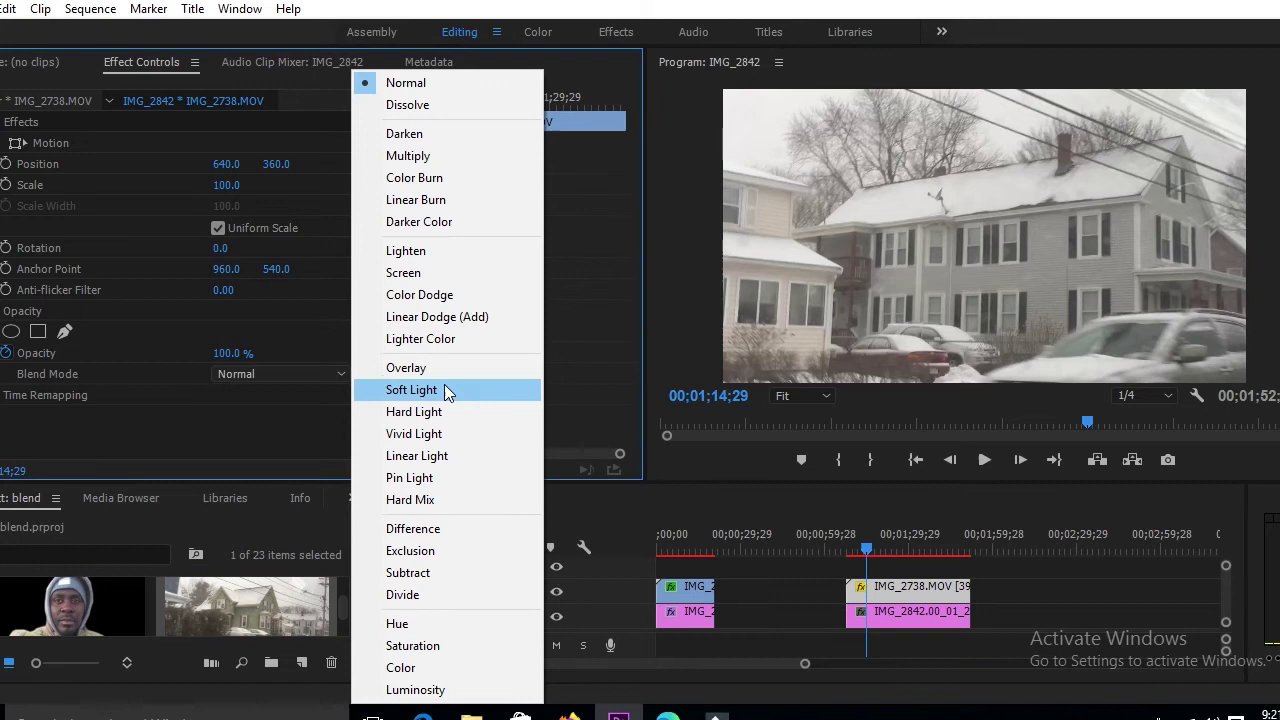
left_click(418, 257)
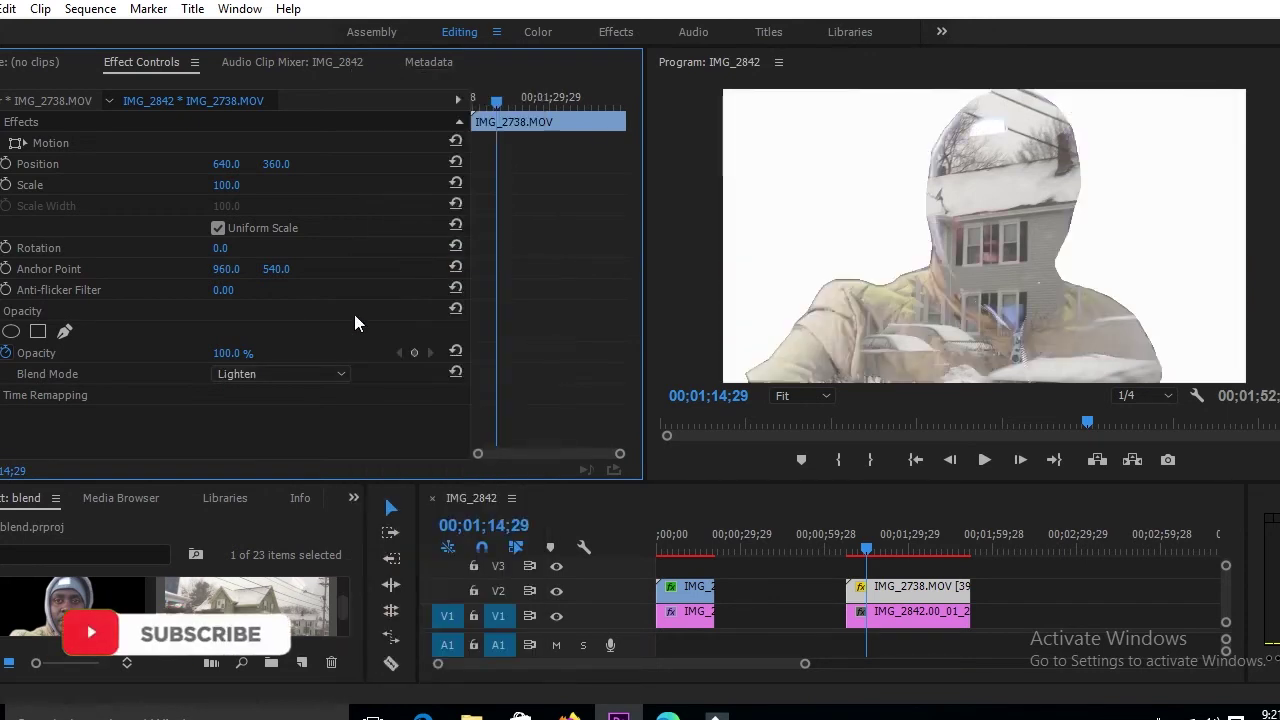
left_click(341, 374)
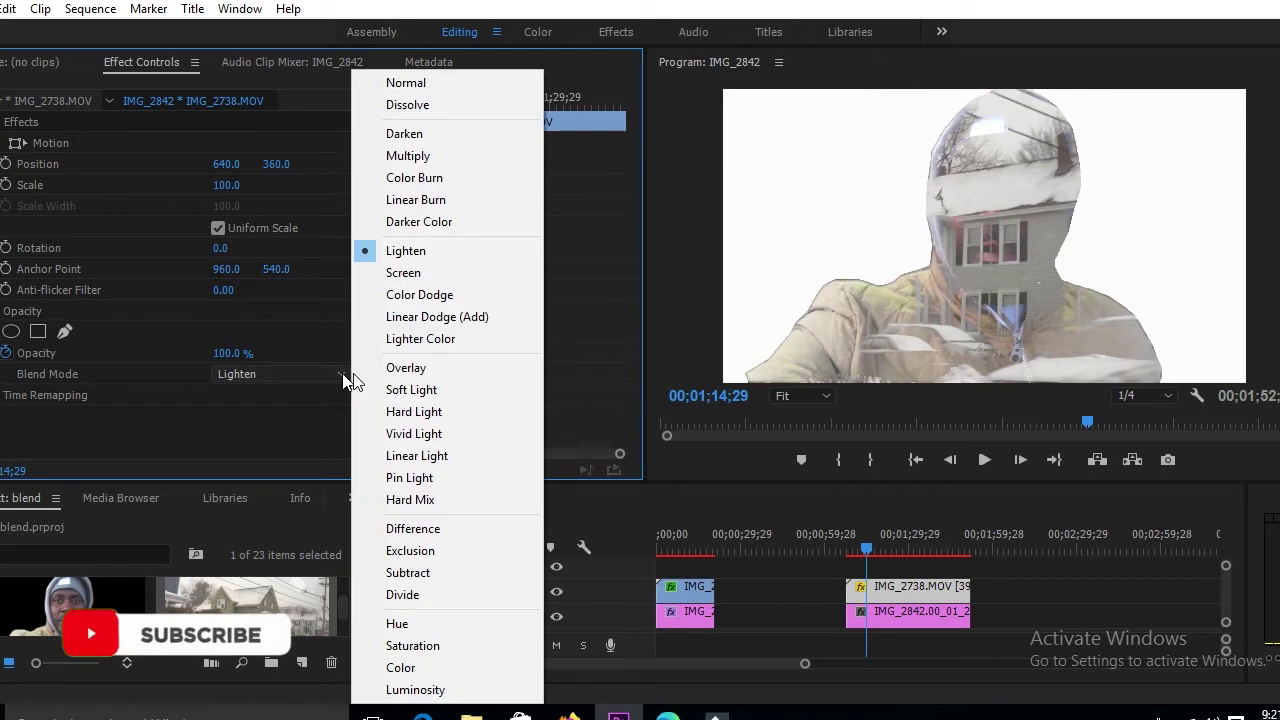
left_click(408, 388)
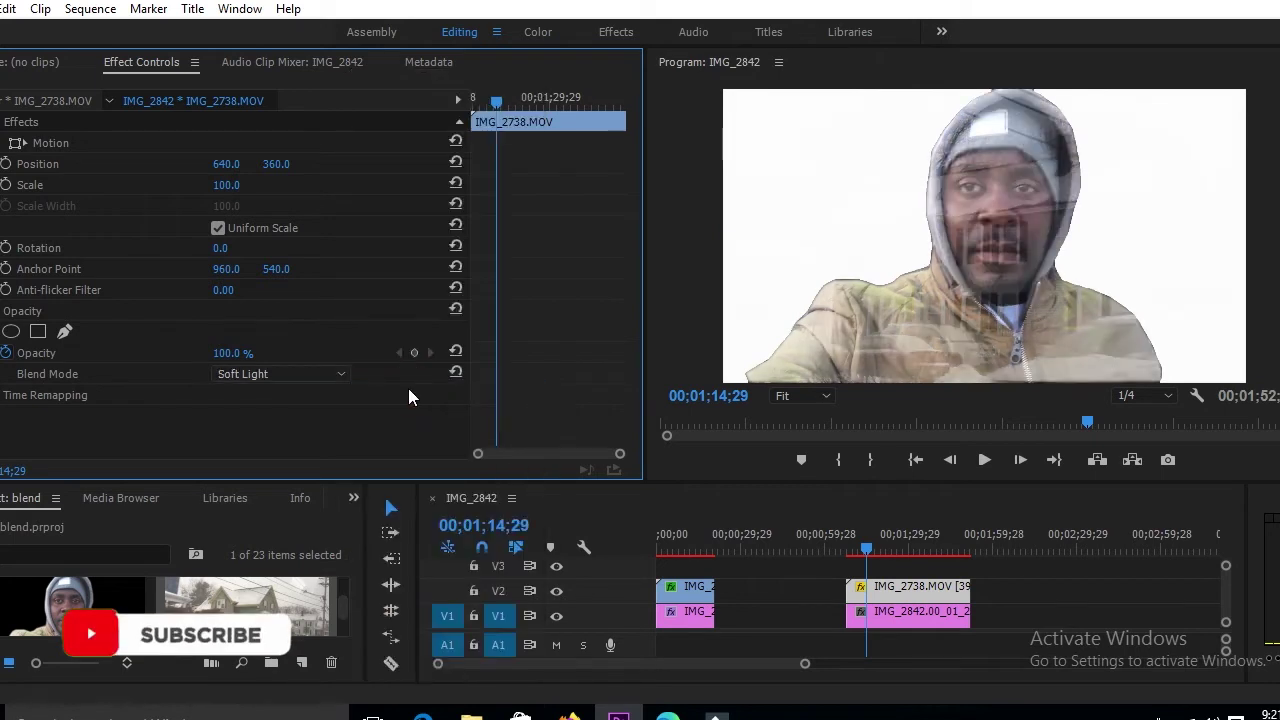
left_click(341, 373)
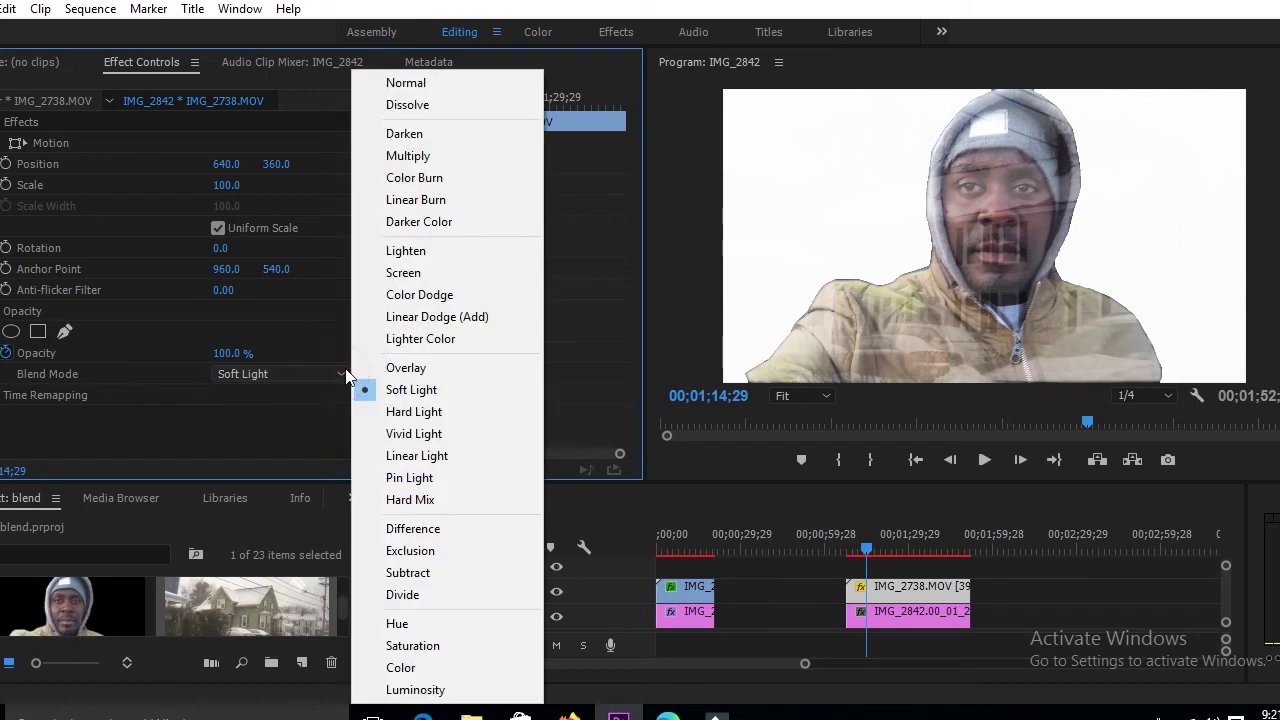
left_click(410, 250)
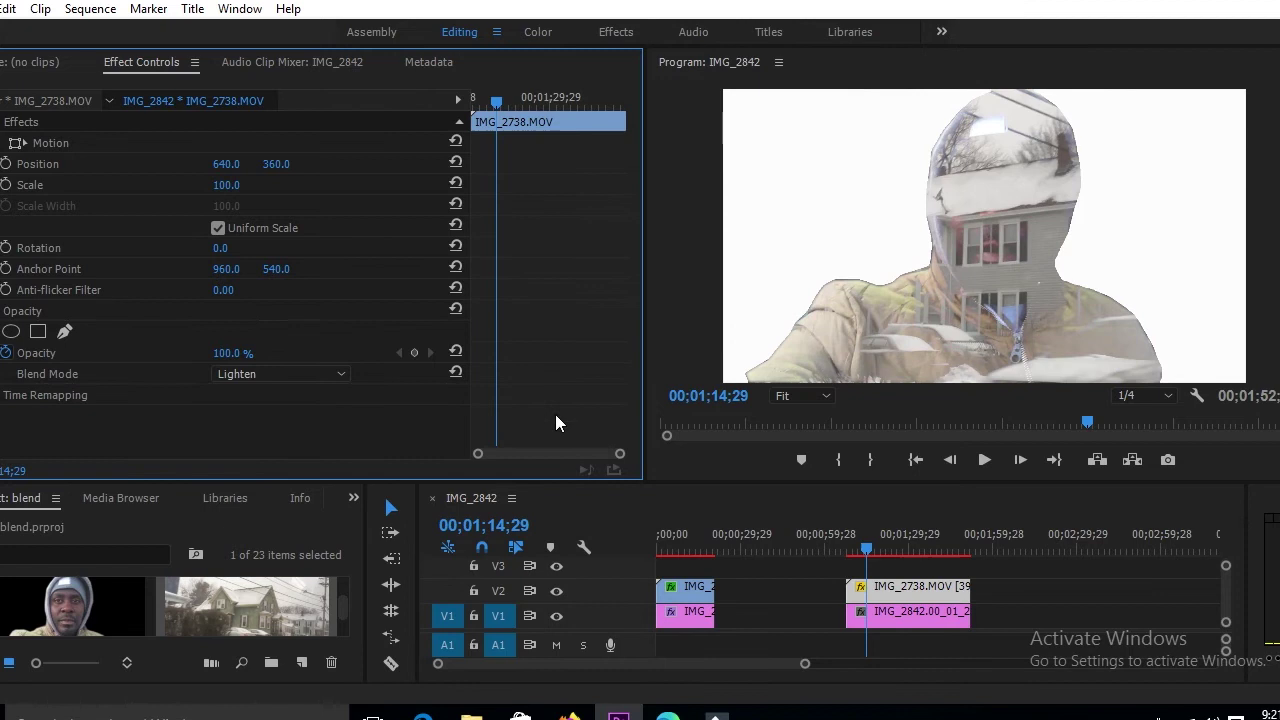
mouse_move(866, 551)
left_mouse_down()
mouse_move(894, 547)
mouse_move(866, 551)
left_mouse_up()
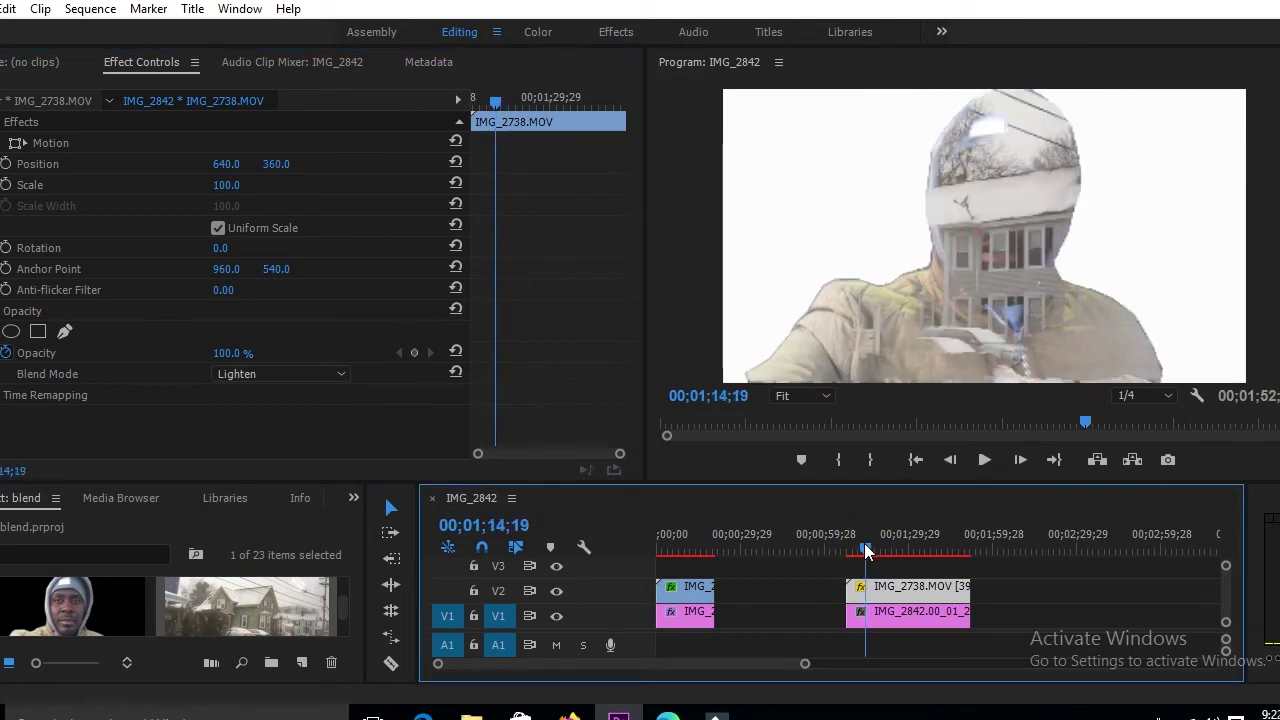
- Select the IMG_2842 portrait still on the lower track and browse the panel group list
left_click(895, 620)
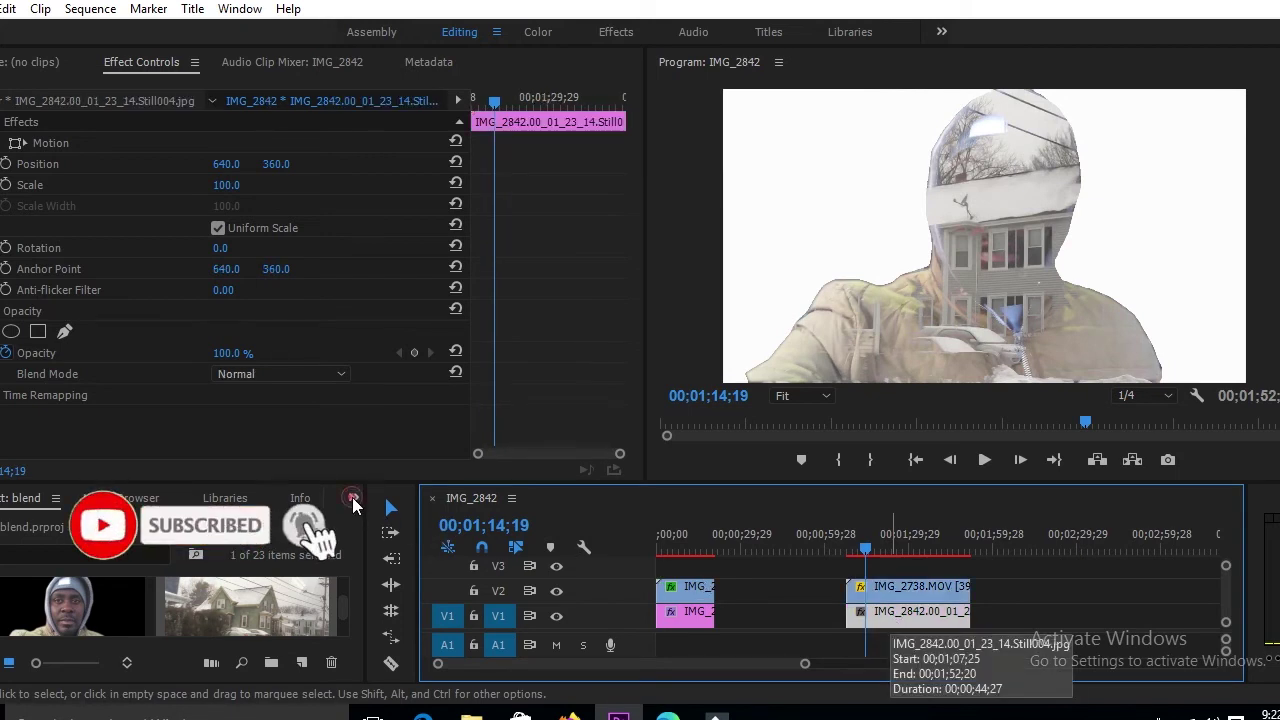
left_click(353, 500)
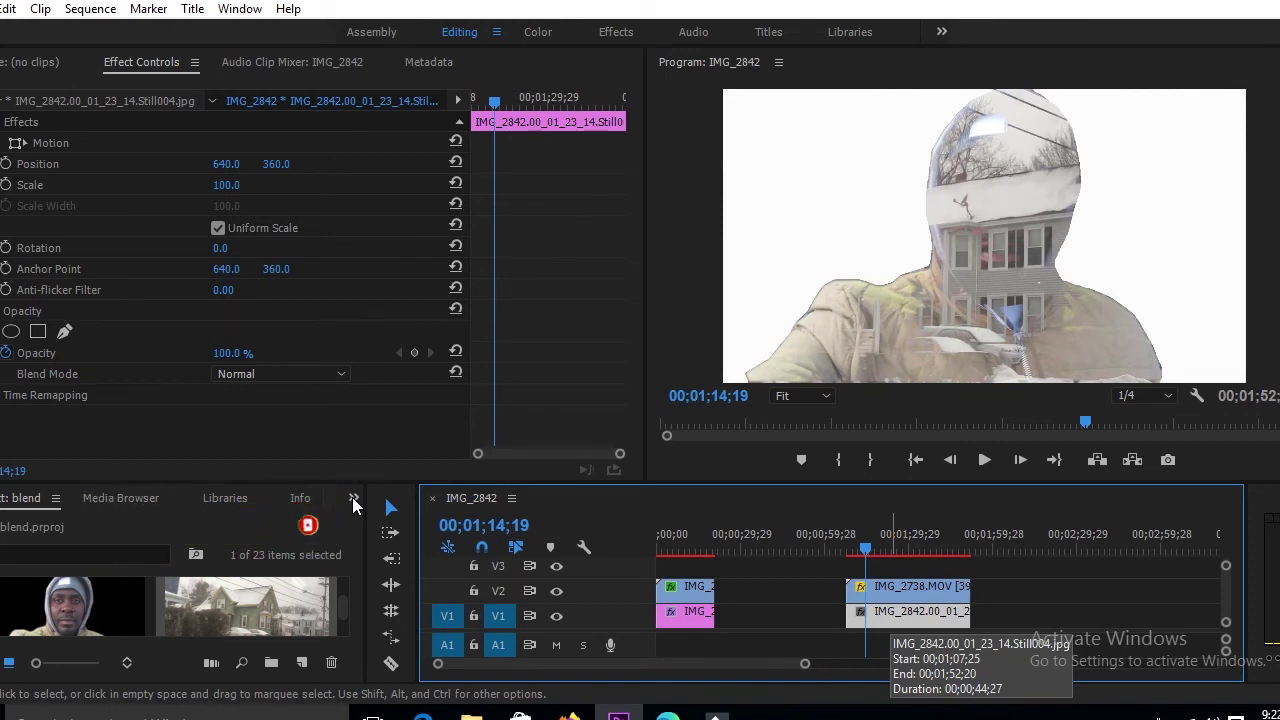
left_click(353, 500)
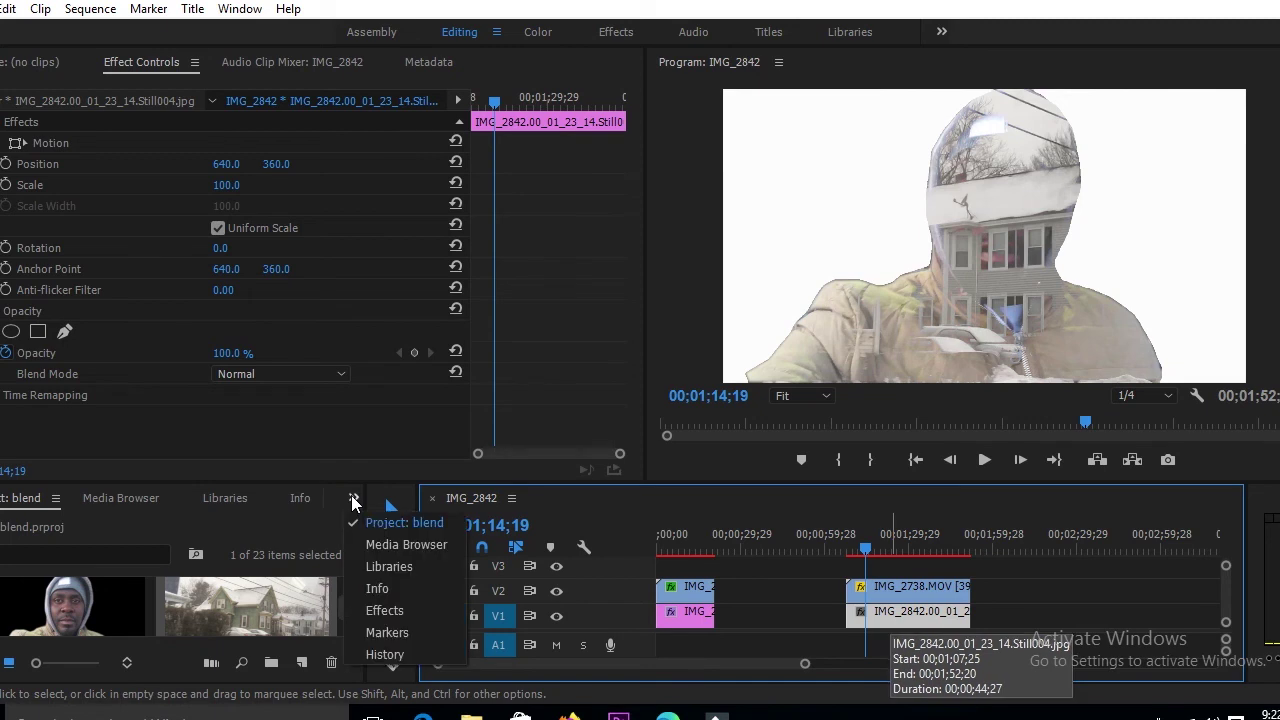
key("Escape")
- Search the Effects panel for Lumetri Color and select the effect
key("shift+7")
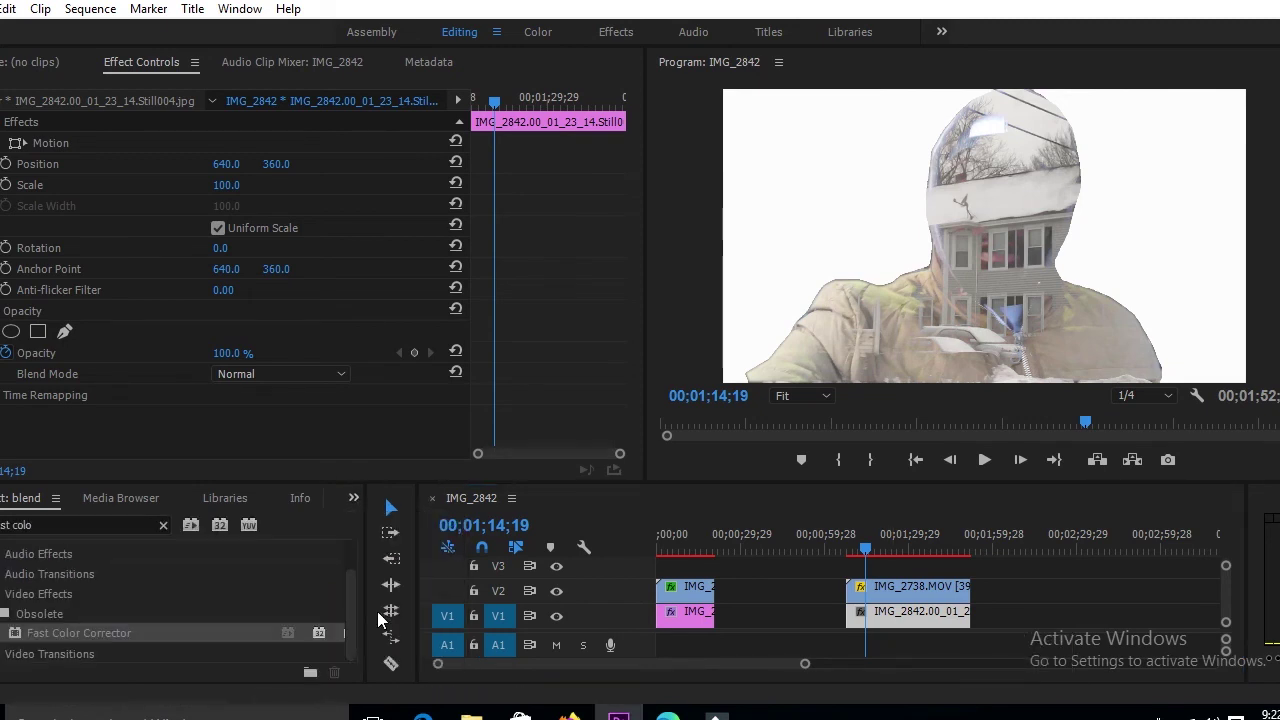
left_click(144, 520)
type("blur")
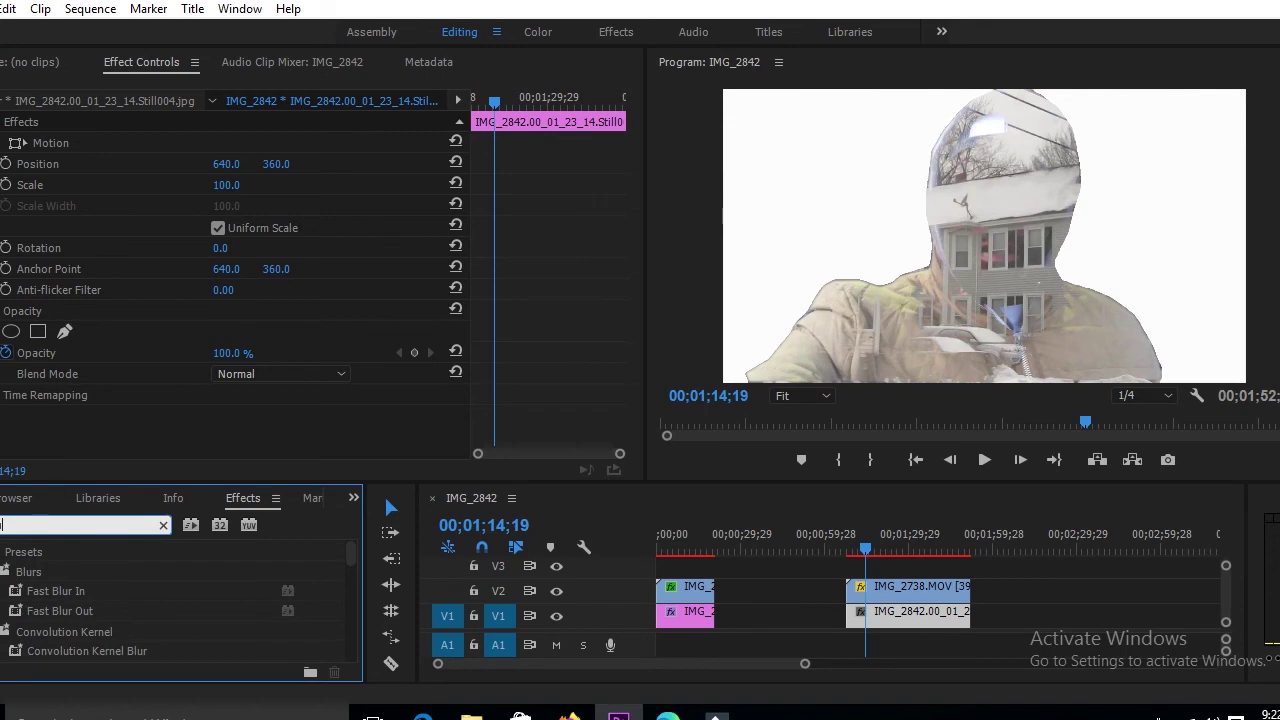
type("lume")
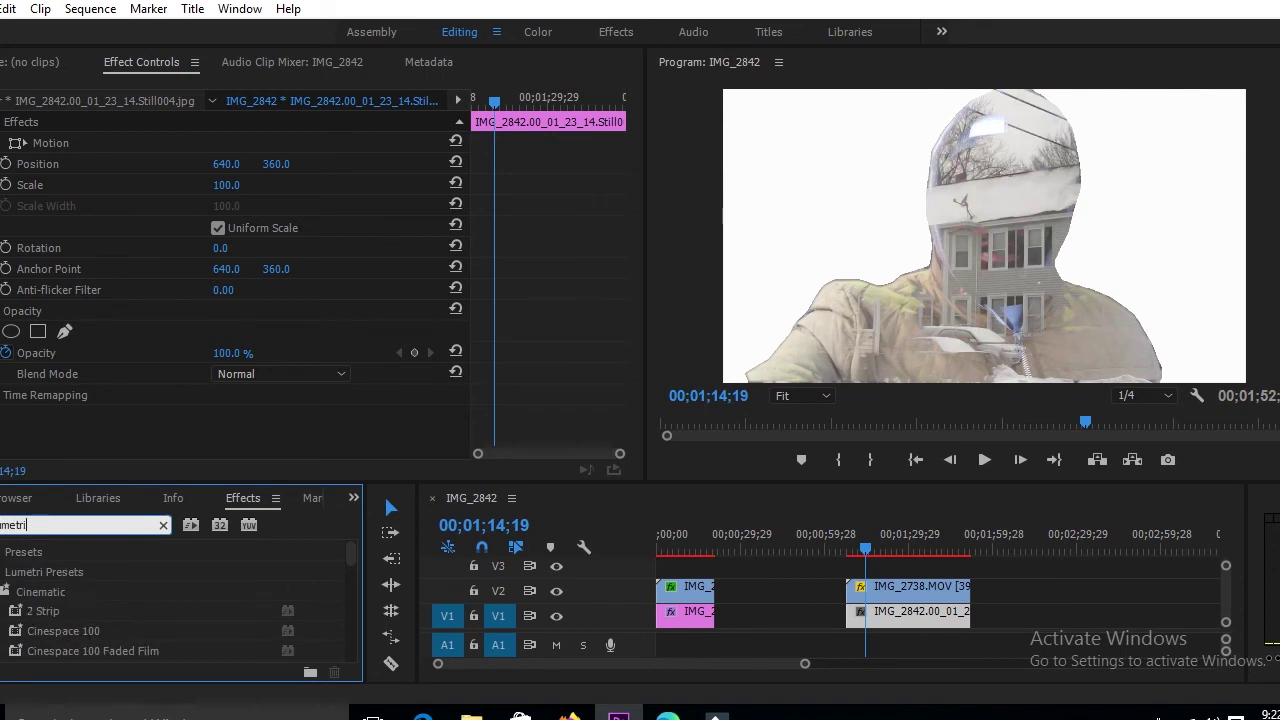
type("tric")
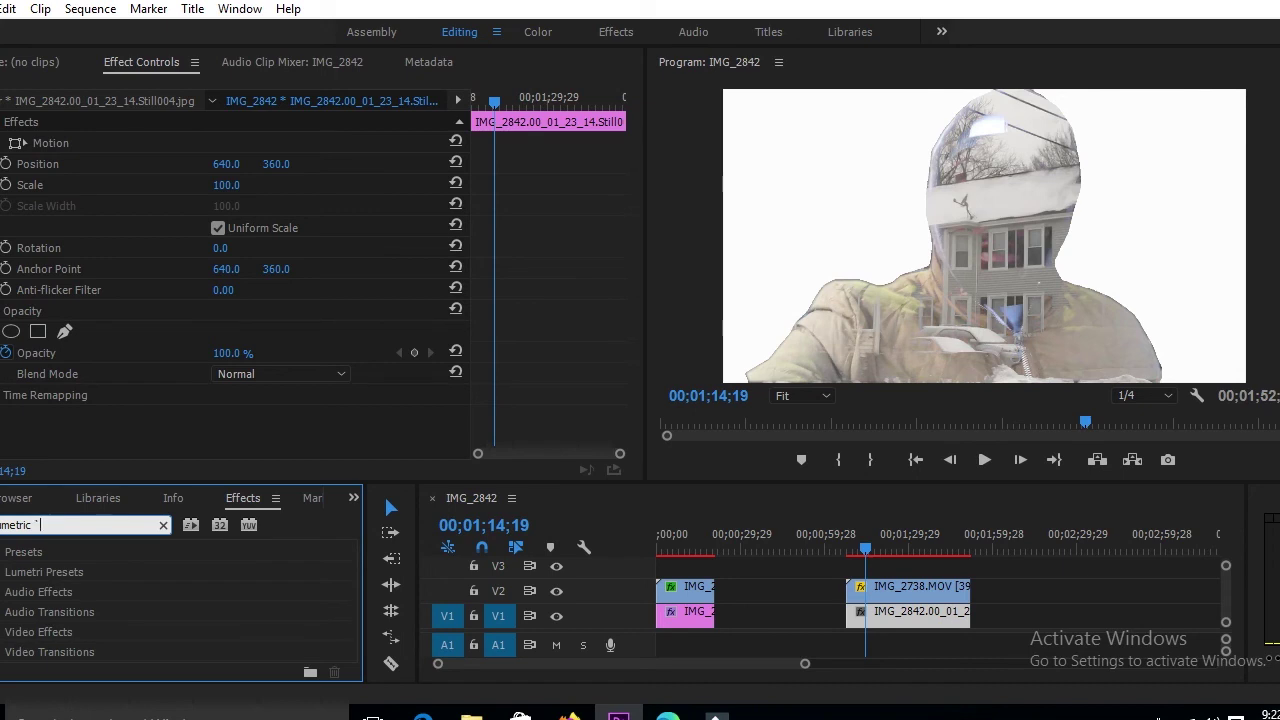
key("BackSpace")
key("BackSpace")
key("BackSpace")
type("colo")
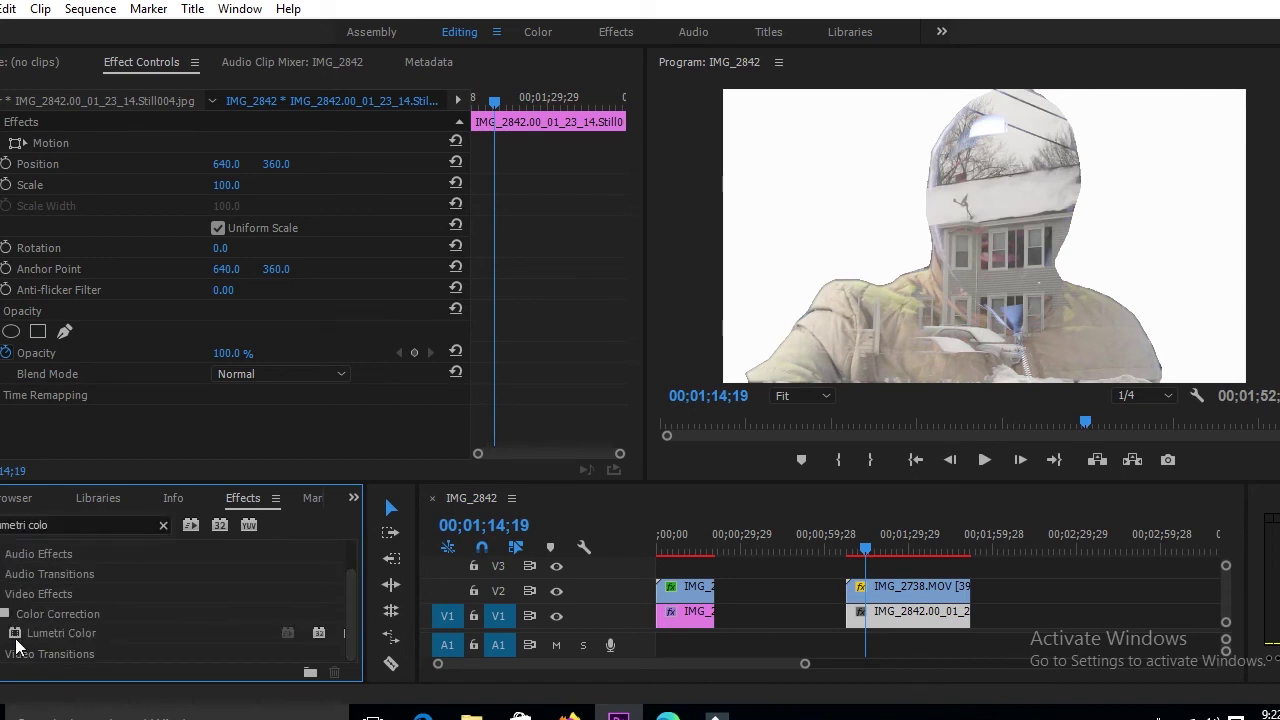
left_click(16, 636)
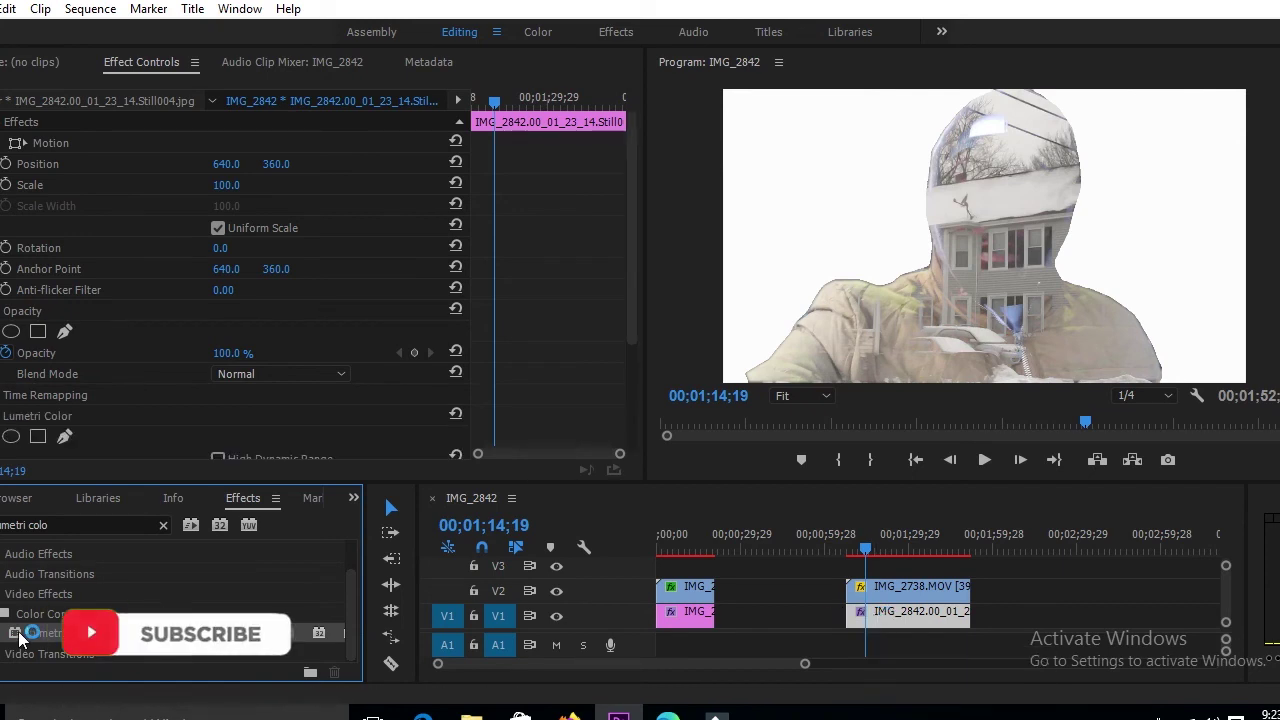
- Apply Lumetri Color to the V1 portrait clip and expand its Basic Correction settings
left_click_drag(18, 638, 912, 614)
left_click_drag(632, 230, 635, 423)
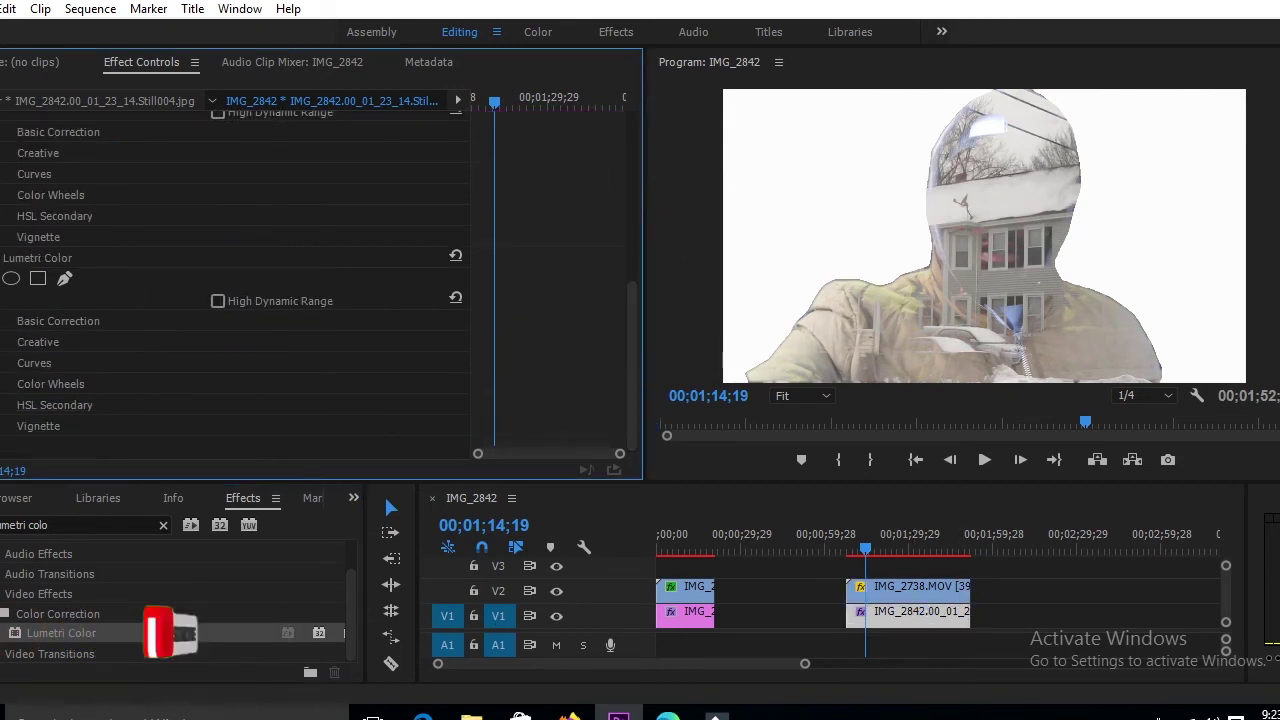
left_click(3, 321)
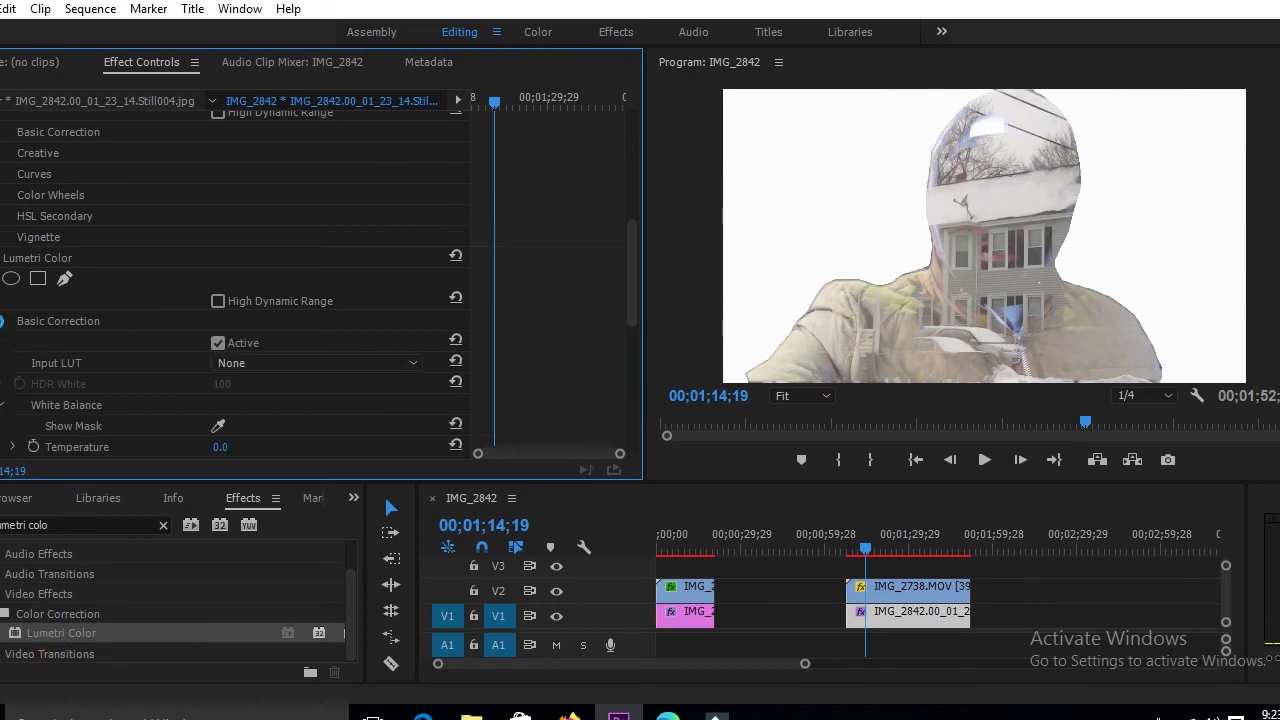
scroll(636, 300, "down", 6)
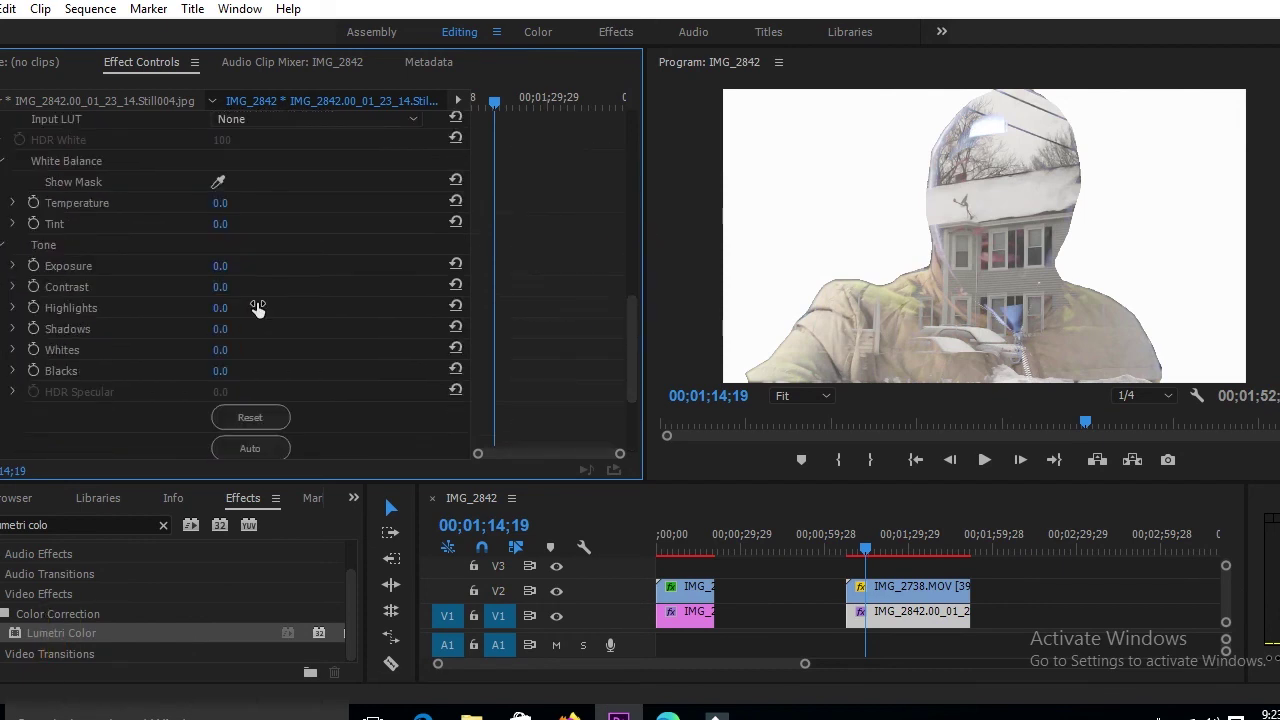
- Set tone to Exposure -0.5, Contrast 2.0, Highlights 23.0, Shadows -4.0, Whites 7.0, Blacks -7.0
left_click_drag(221, 277, 212, 277)
left_click(214, 286)
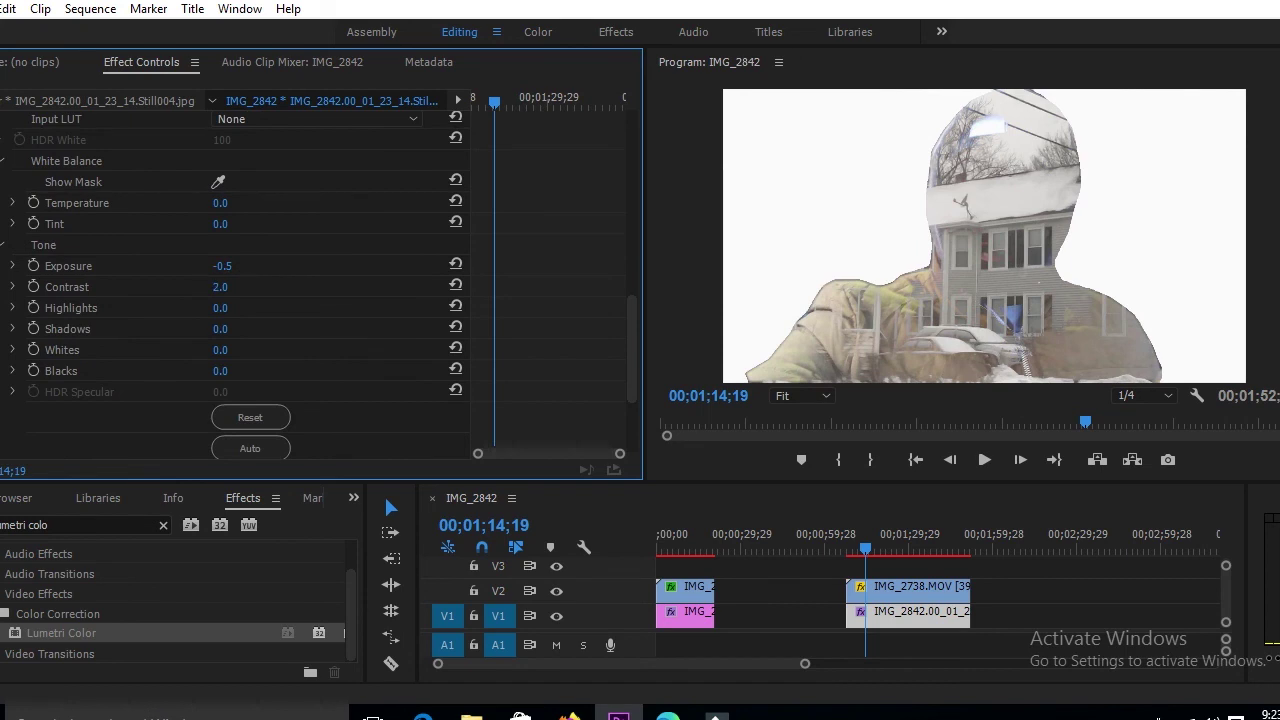
mouse_move(220, 308)
left_mouse_down()
mouse_move(239, 308)
mouse_move(212, 308)
left_mouse_up()
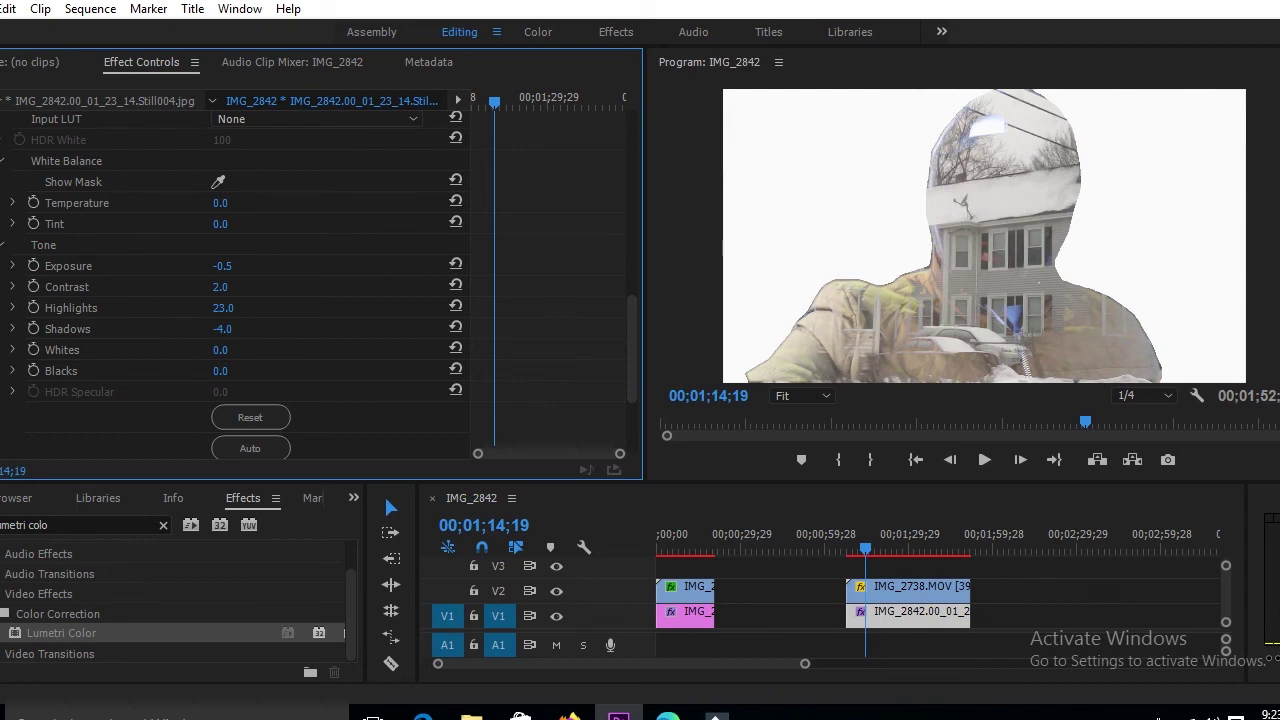
left_click_drag(220, 350, 212, 371)
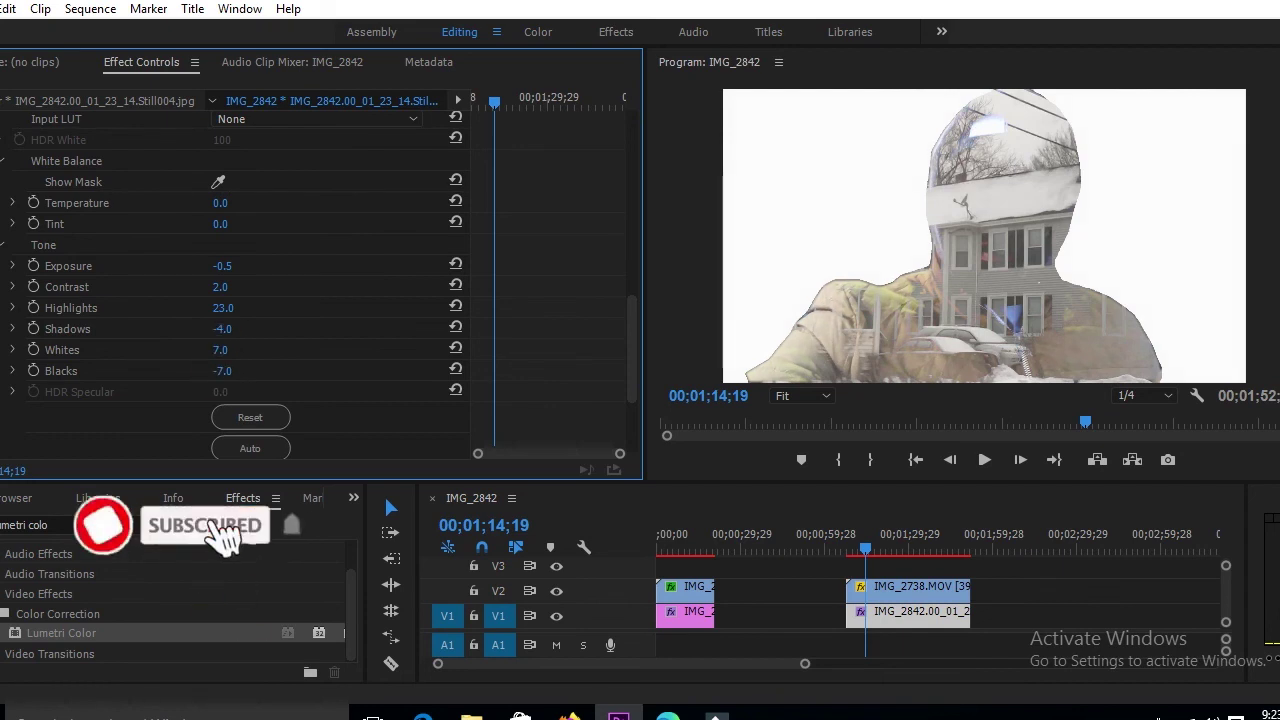
left_click_drag(920, 550, 891, 552)
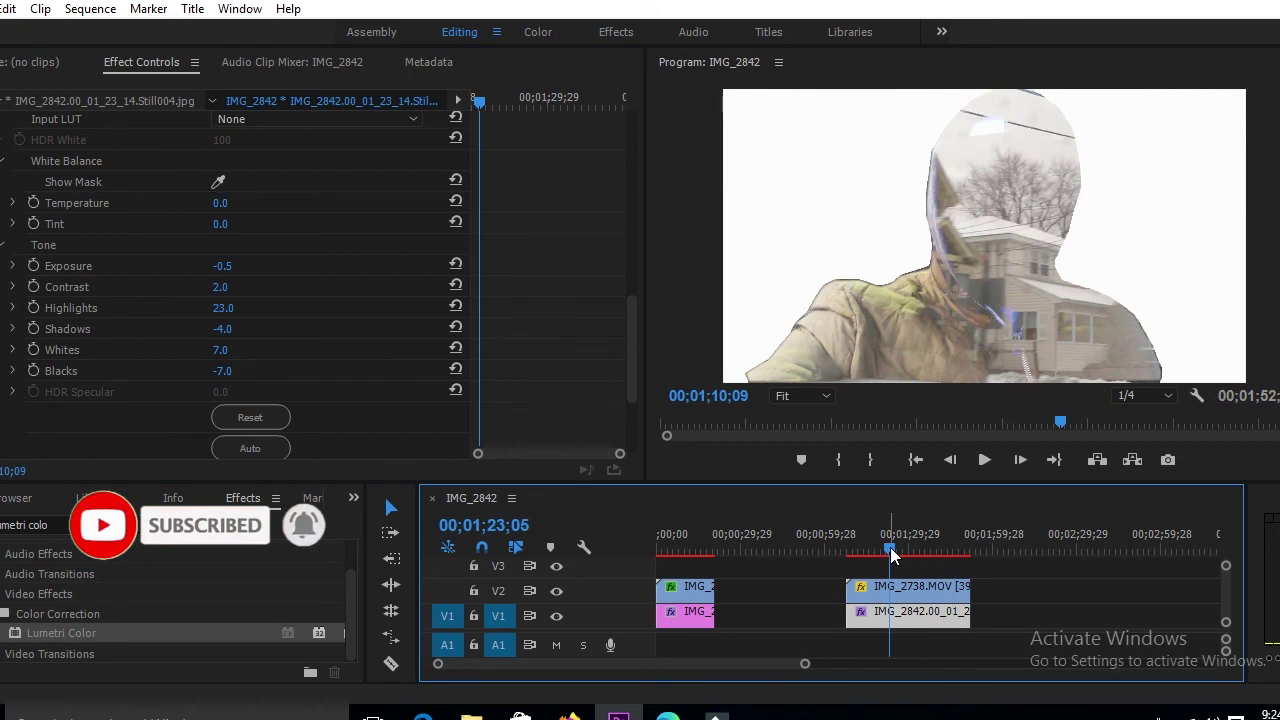